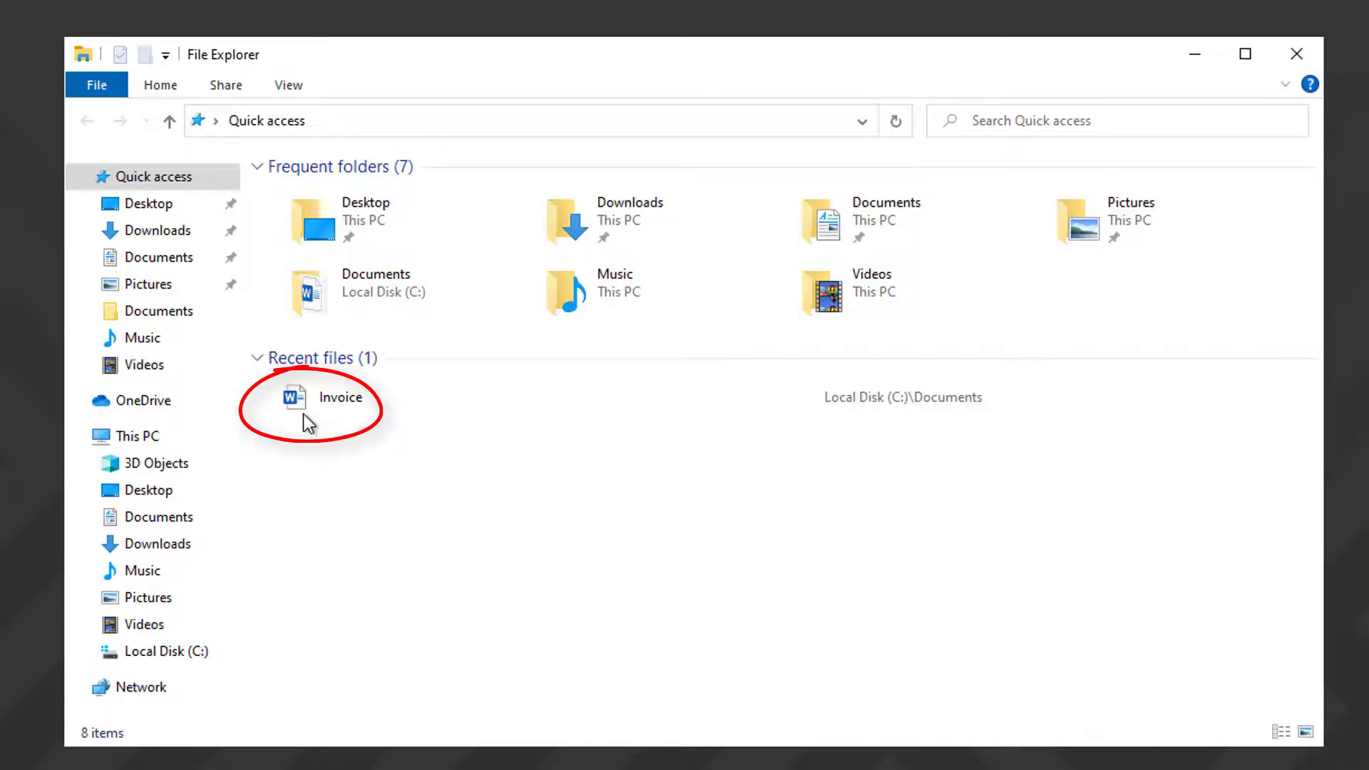
click(16, 757)
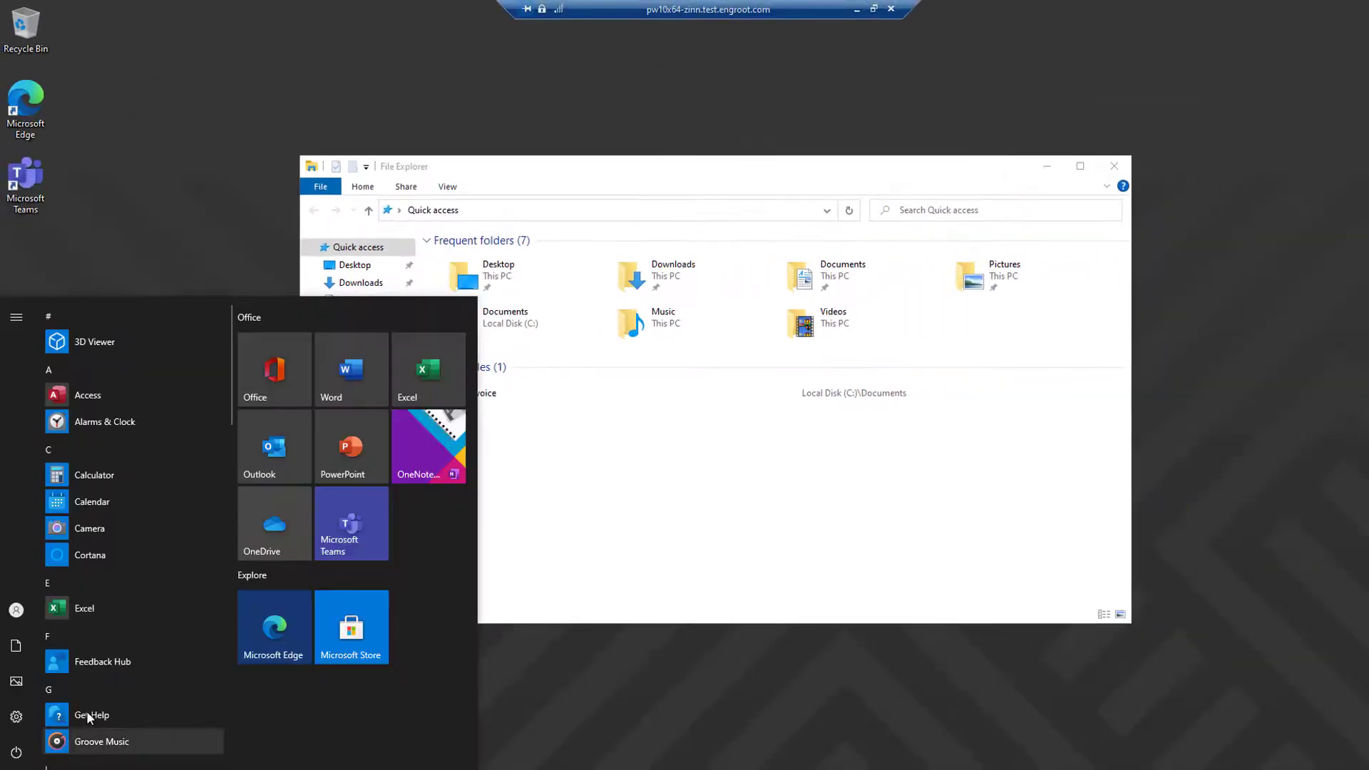
drag(232, 418, 226, 761)
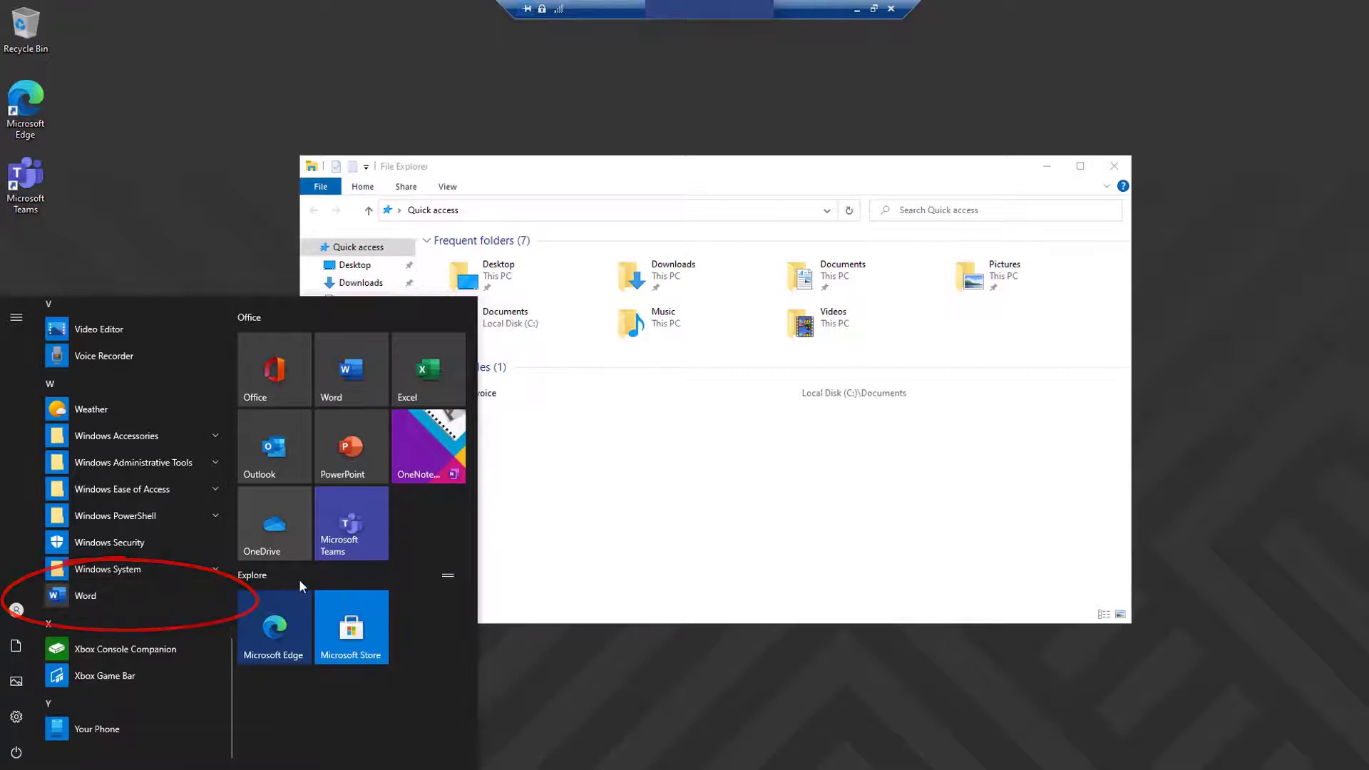
click(545, 539)
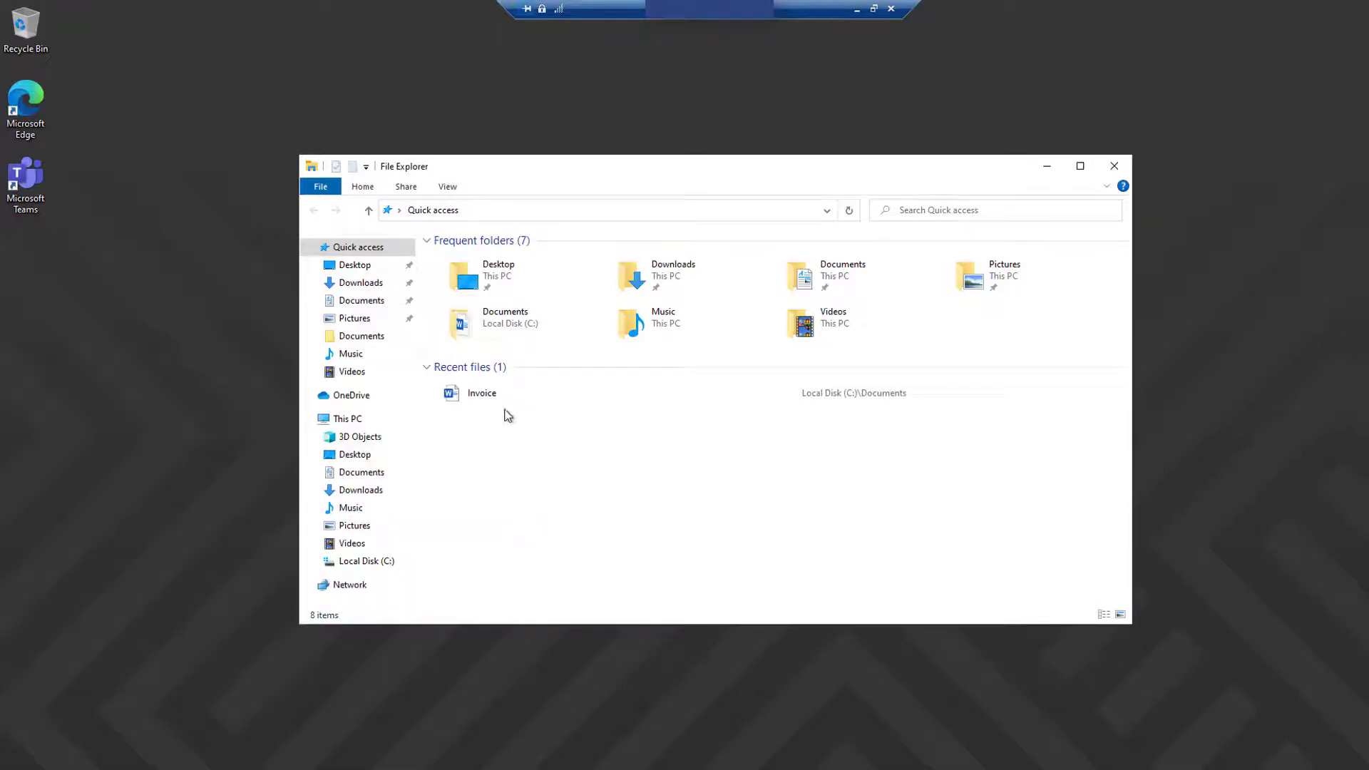
Open the Invoice document from Recent files in Word, then close it and exit Word
click(490, 405)
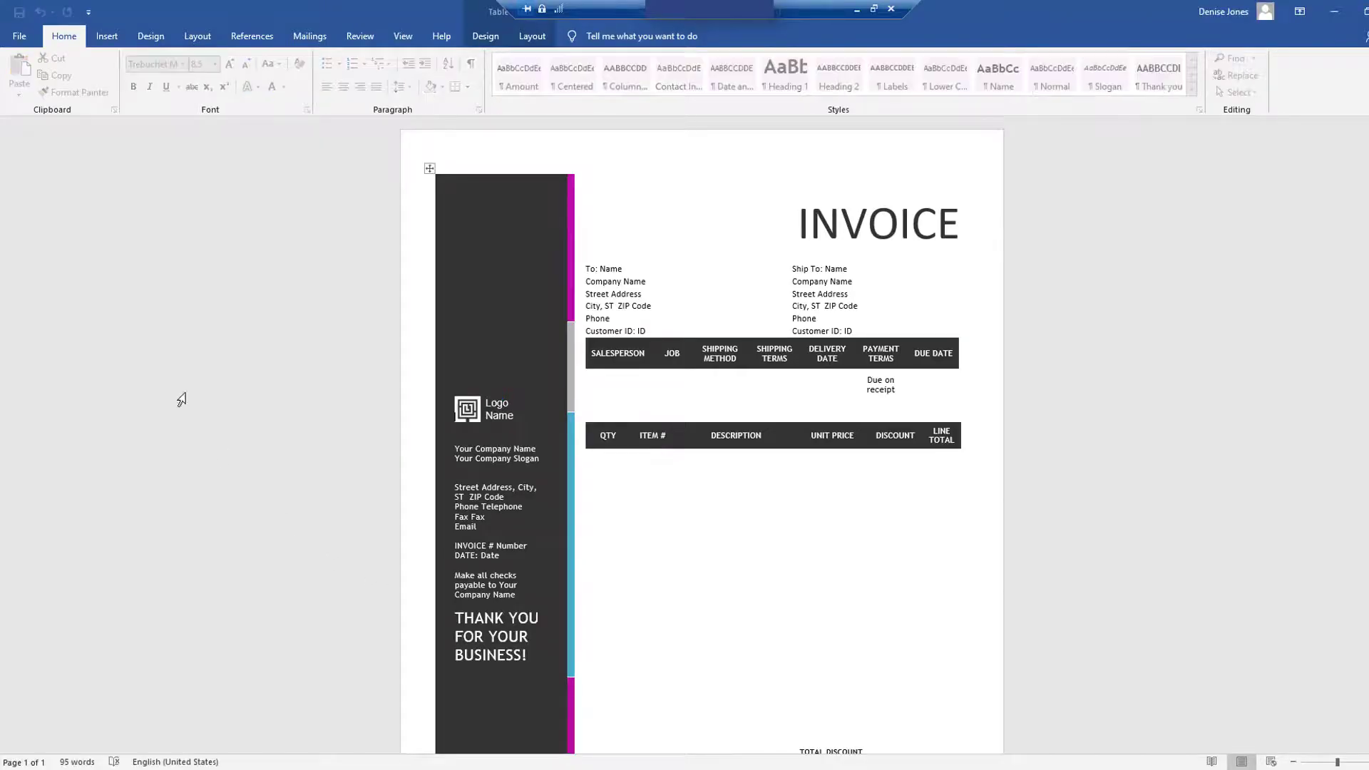
click(20, 37)
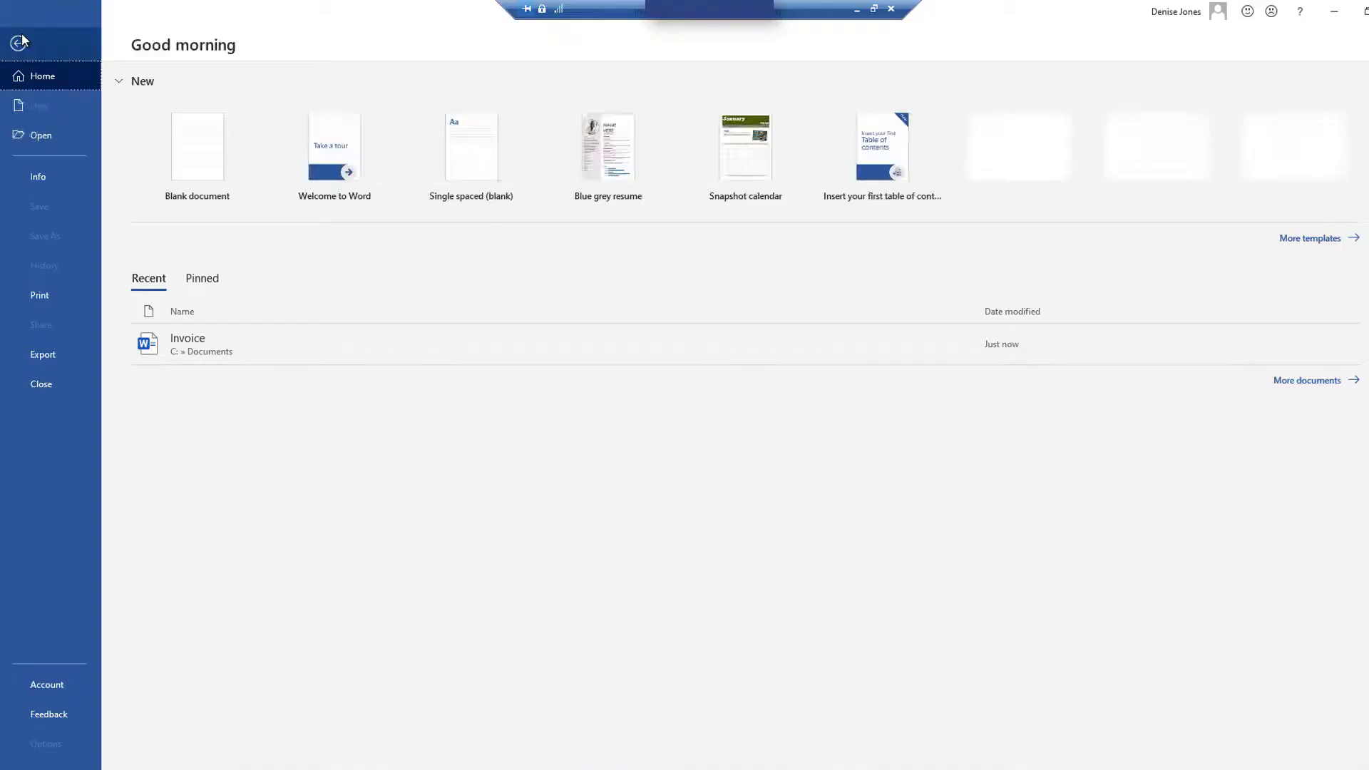
click(39, 385)
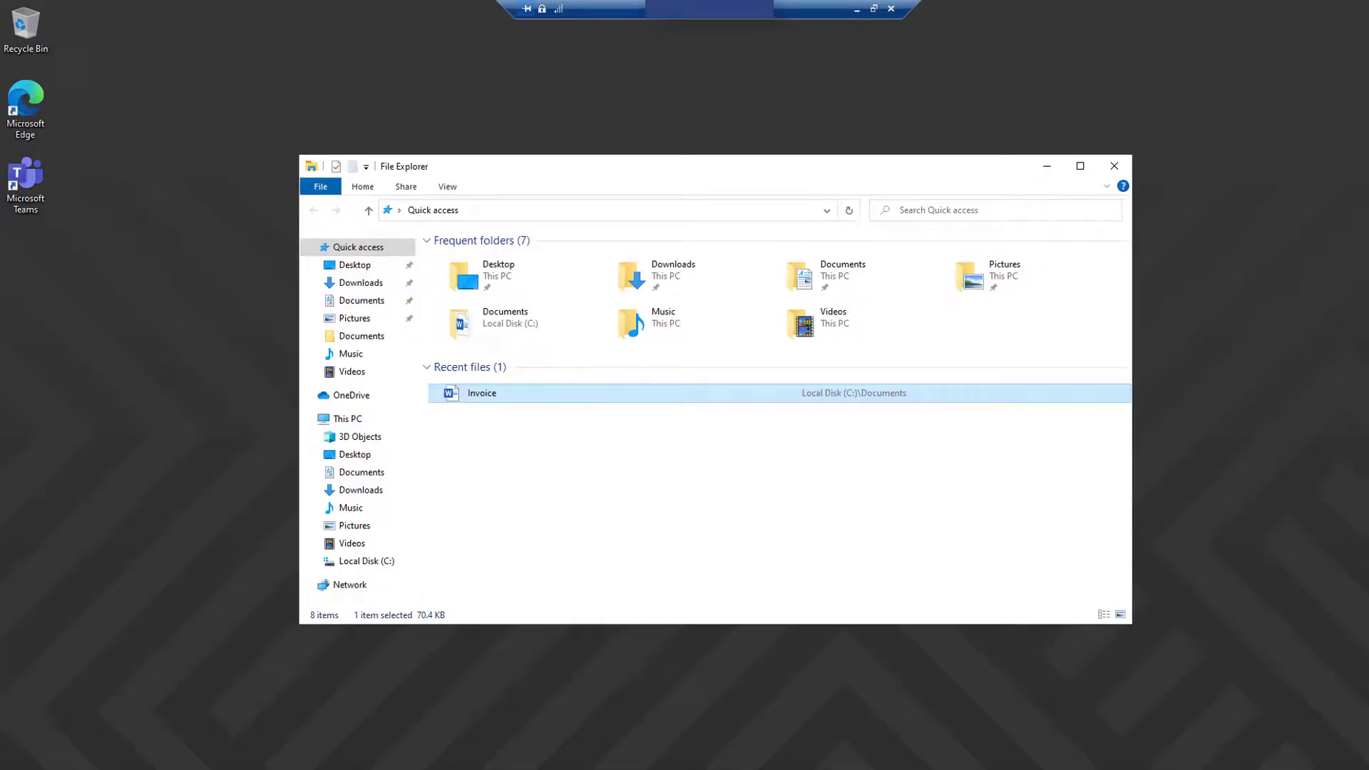
Sign out of the current Windows session from the Start menu account options
key(super)
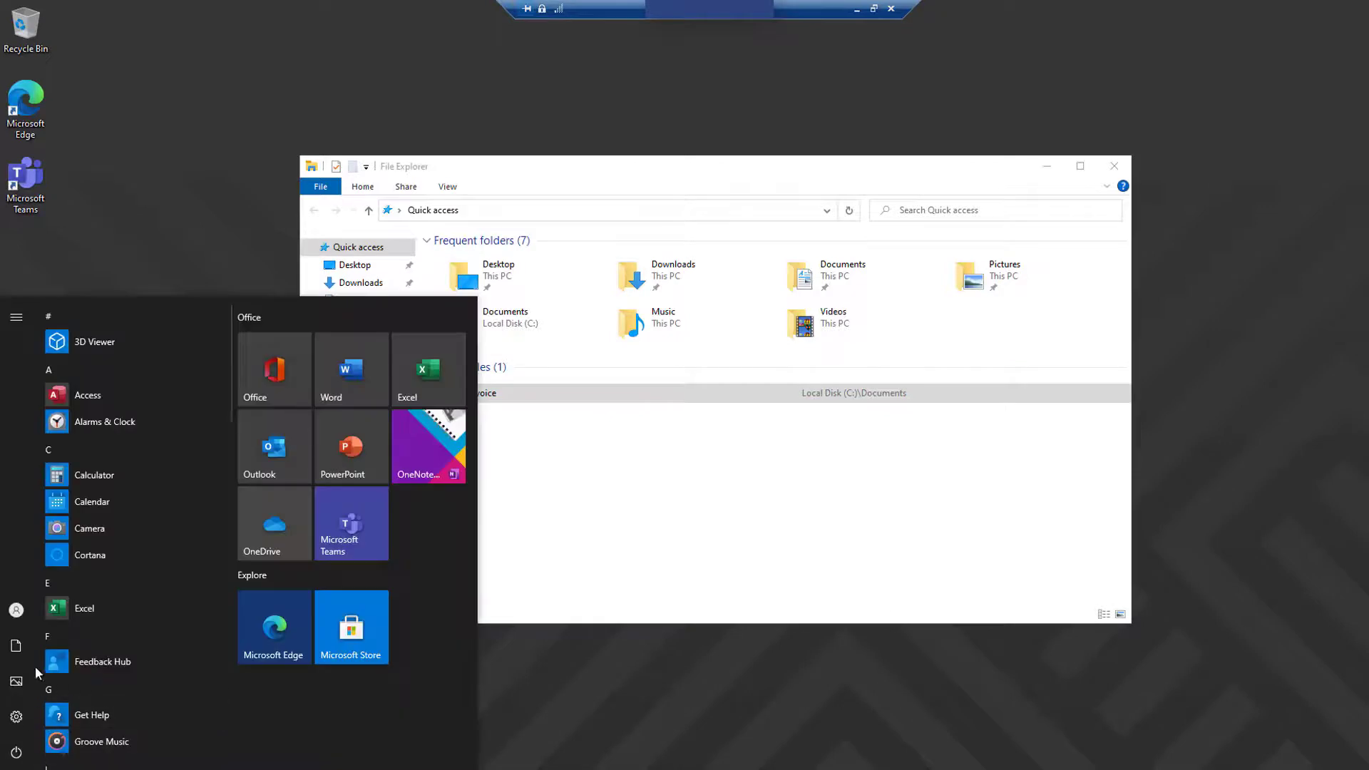
click(18, 611)
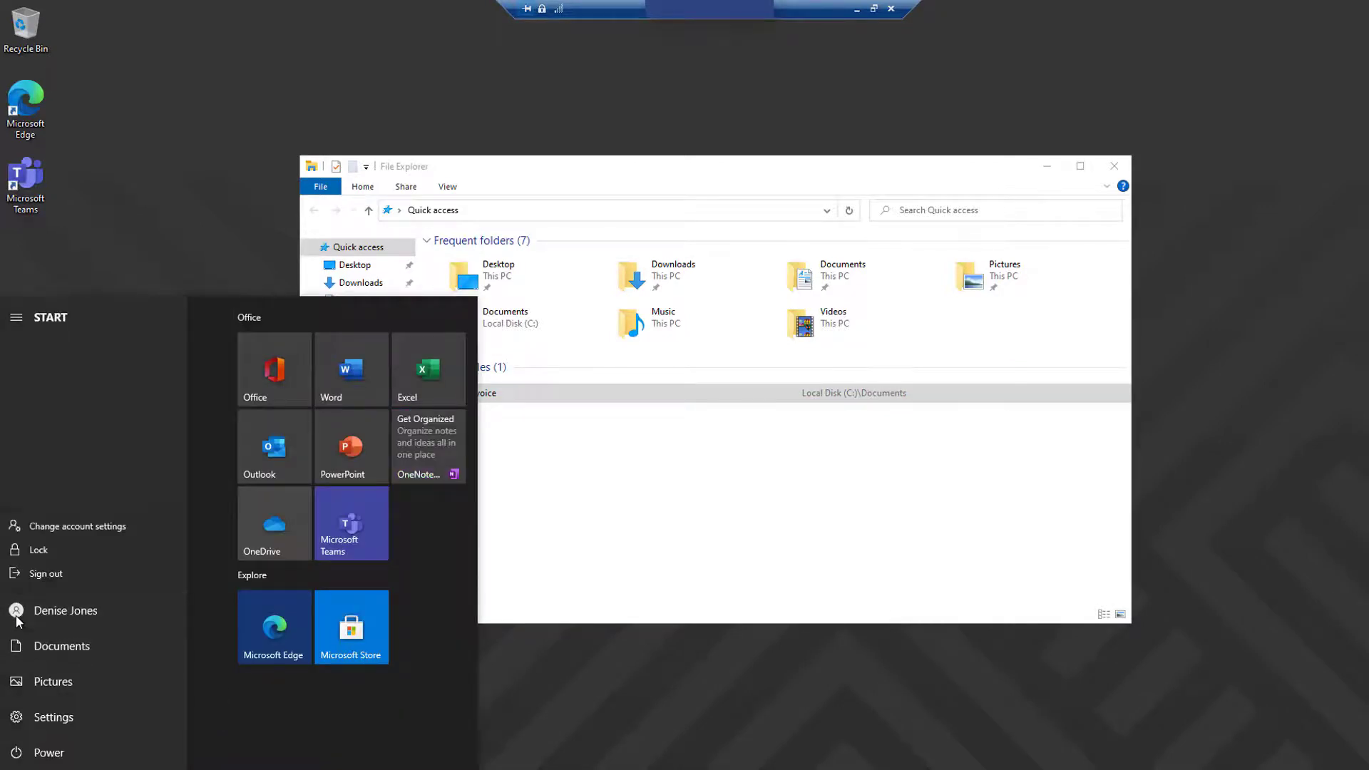
click(31, 574)
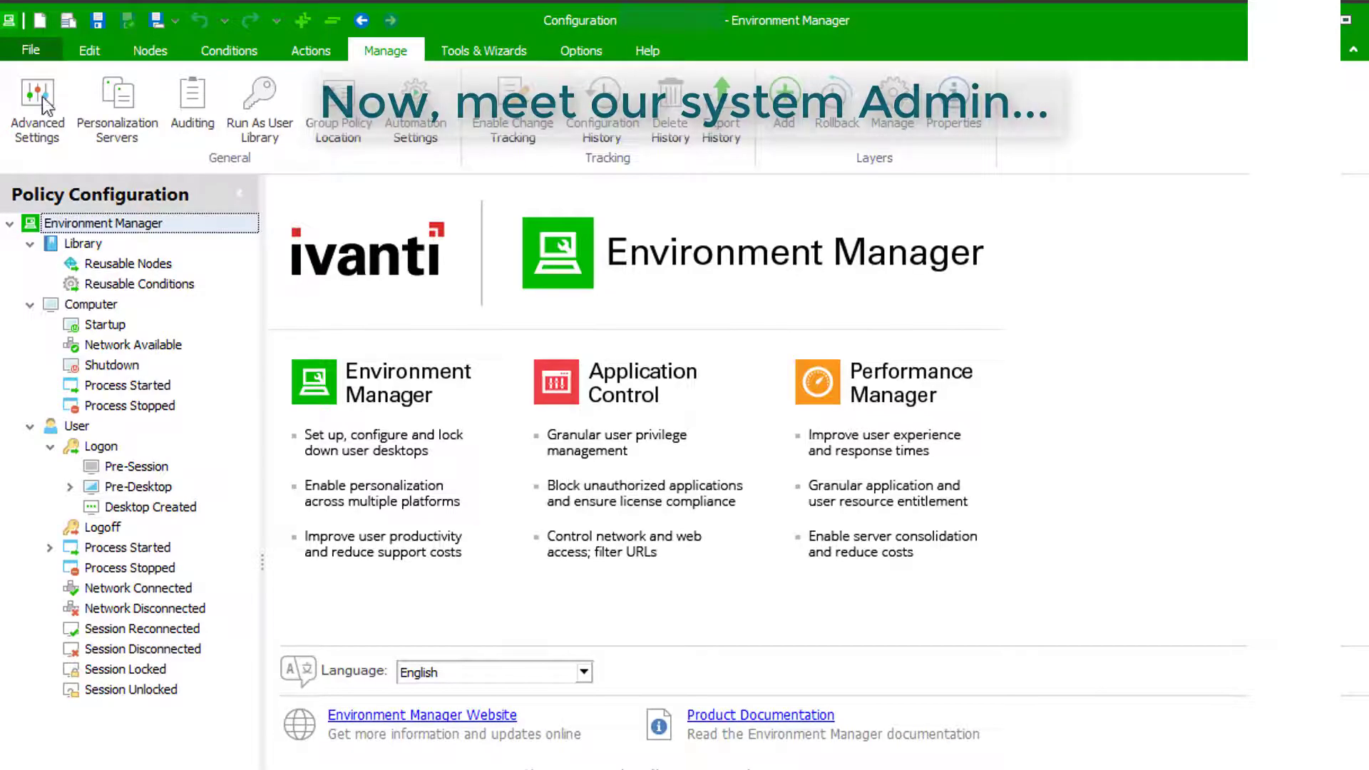
Load the live configuration on this computer and expand the Pre-Desktop logon node
click(36, 50)
mouse_move(72, 130)
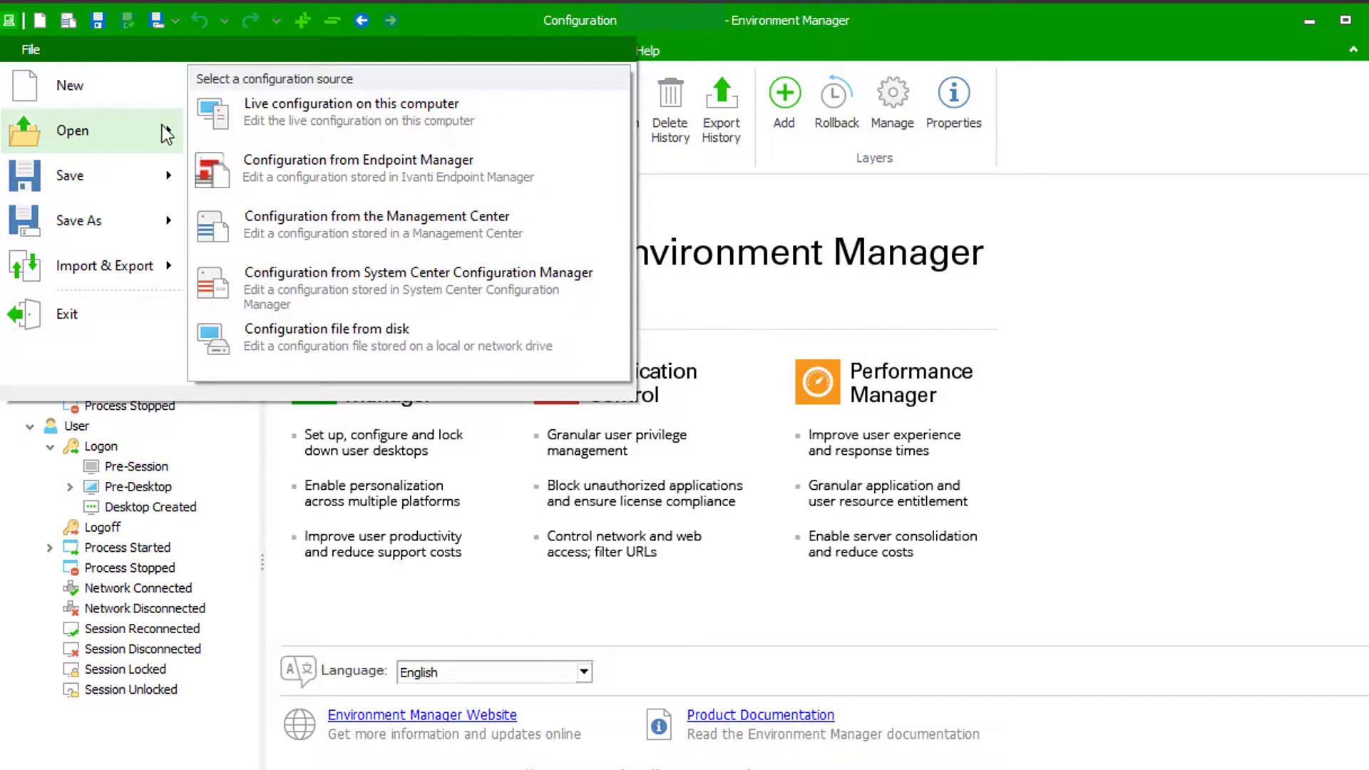
click(270, 105)
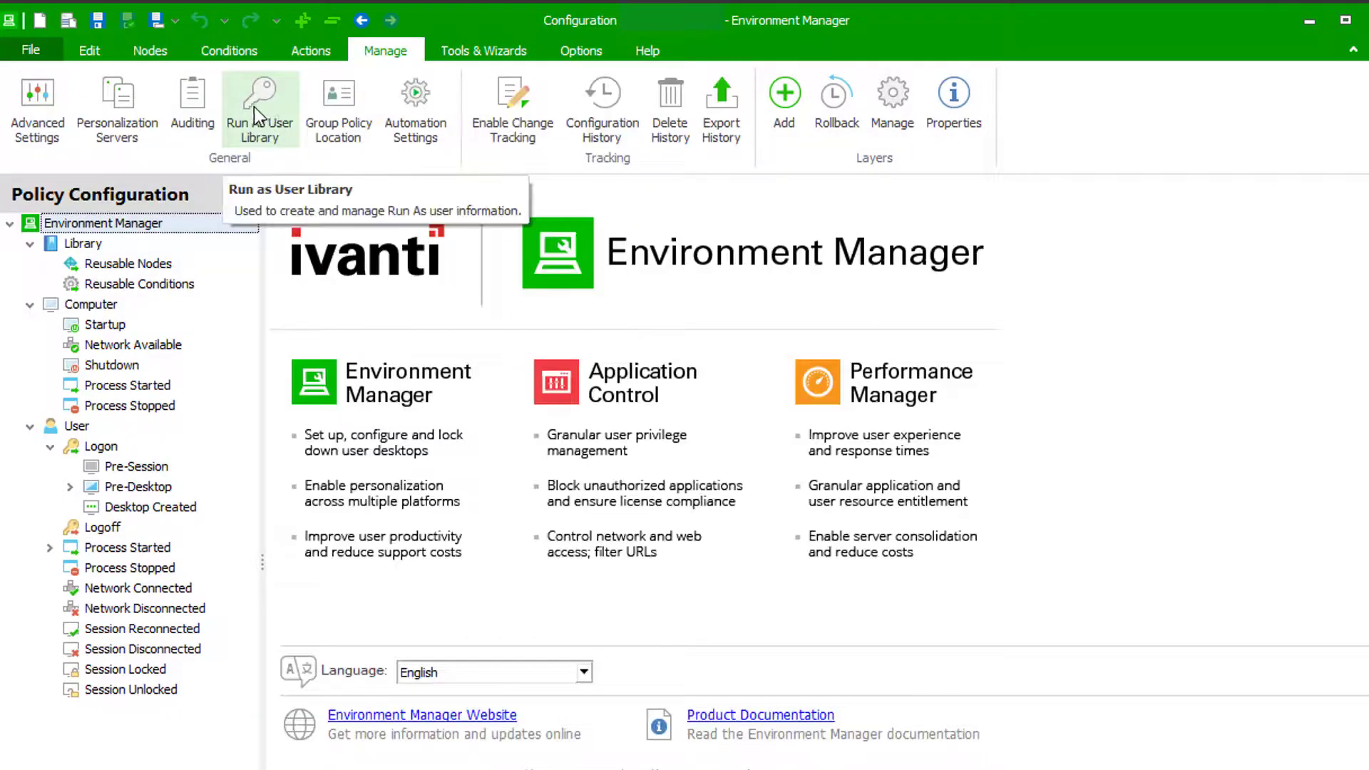
click(74, 489)
Select Warehouse Staff, expand 'Is Administrator is False' and select the PowerShell Office Mobile action
click(171, 507)
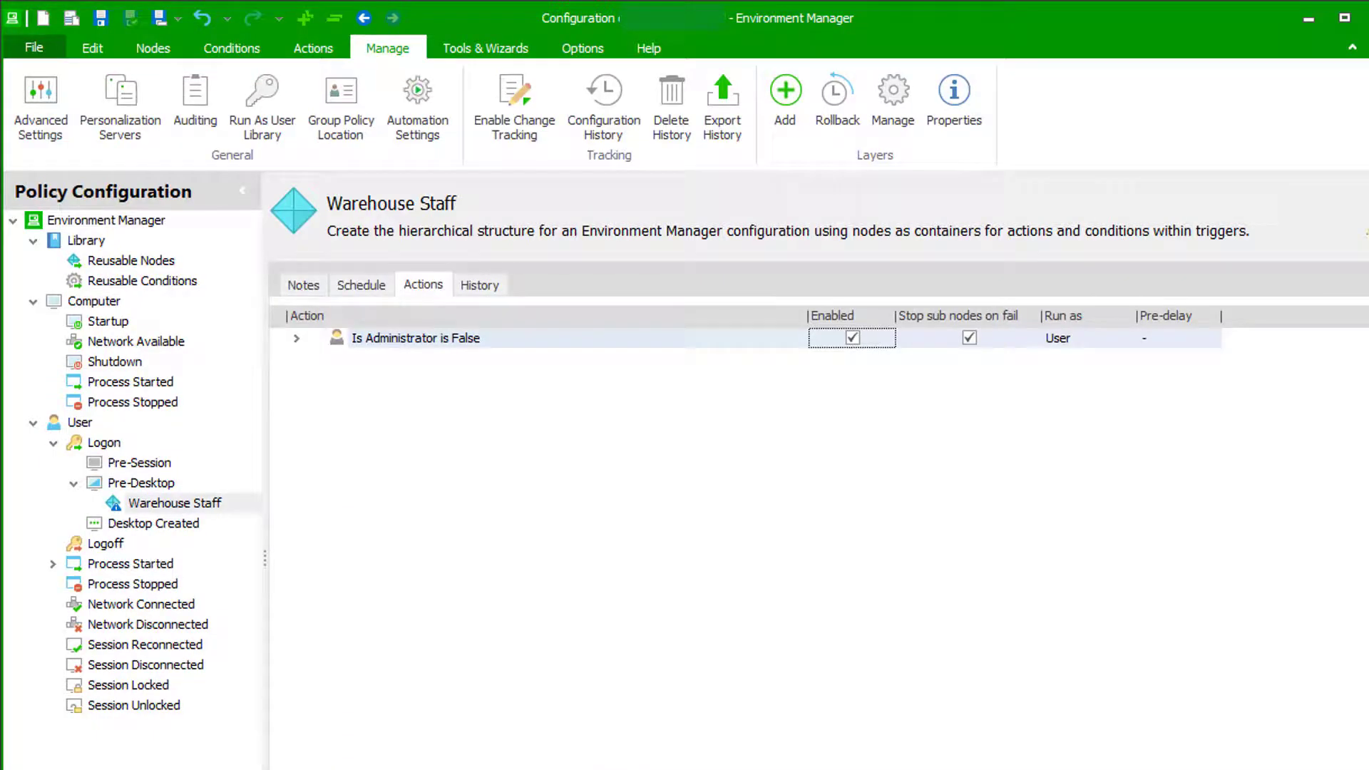
double_click(486, 338)
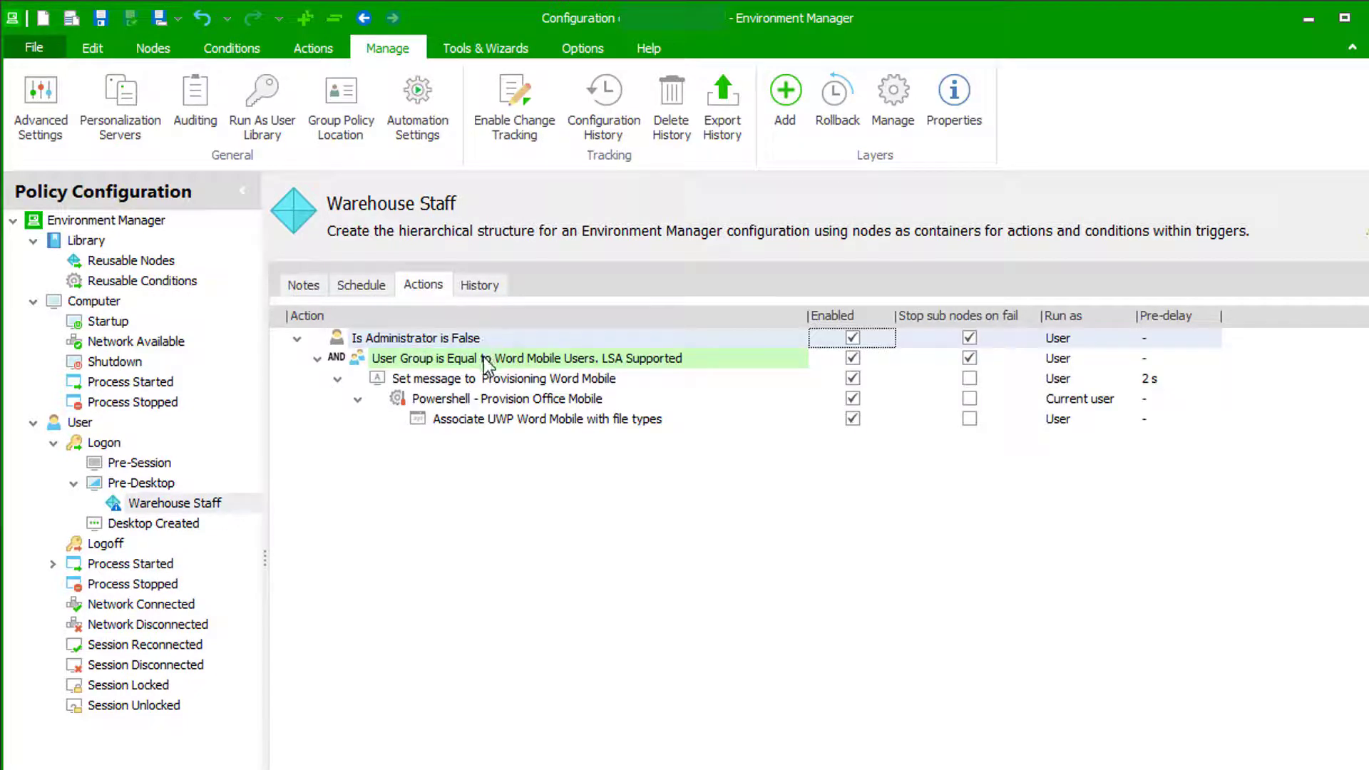
click(505, 406)
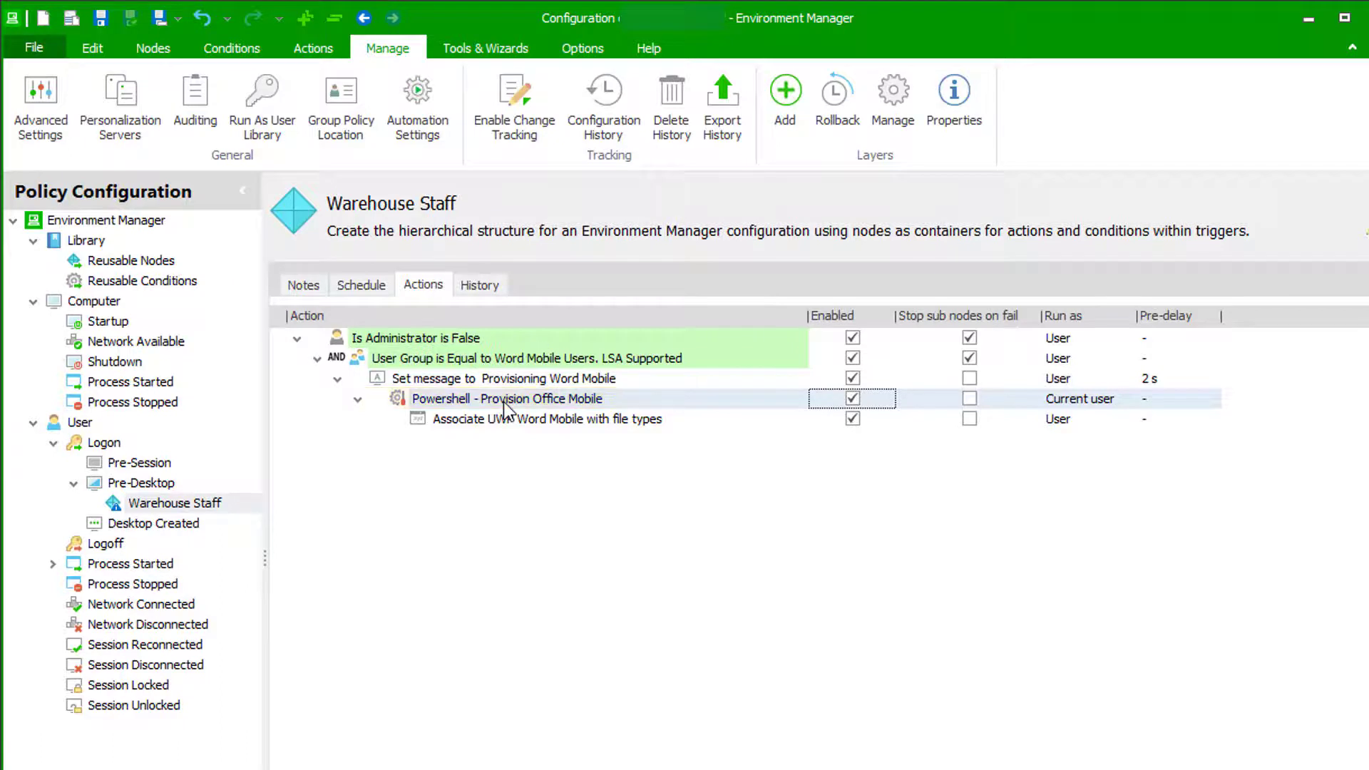
double_click(503, 401)
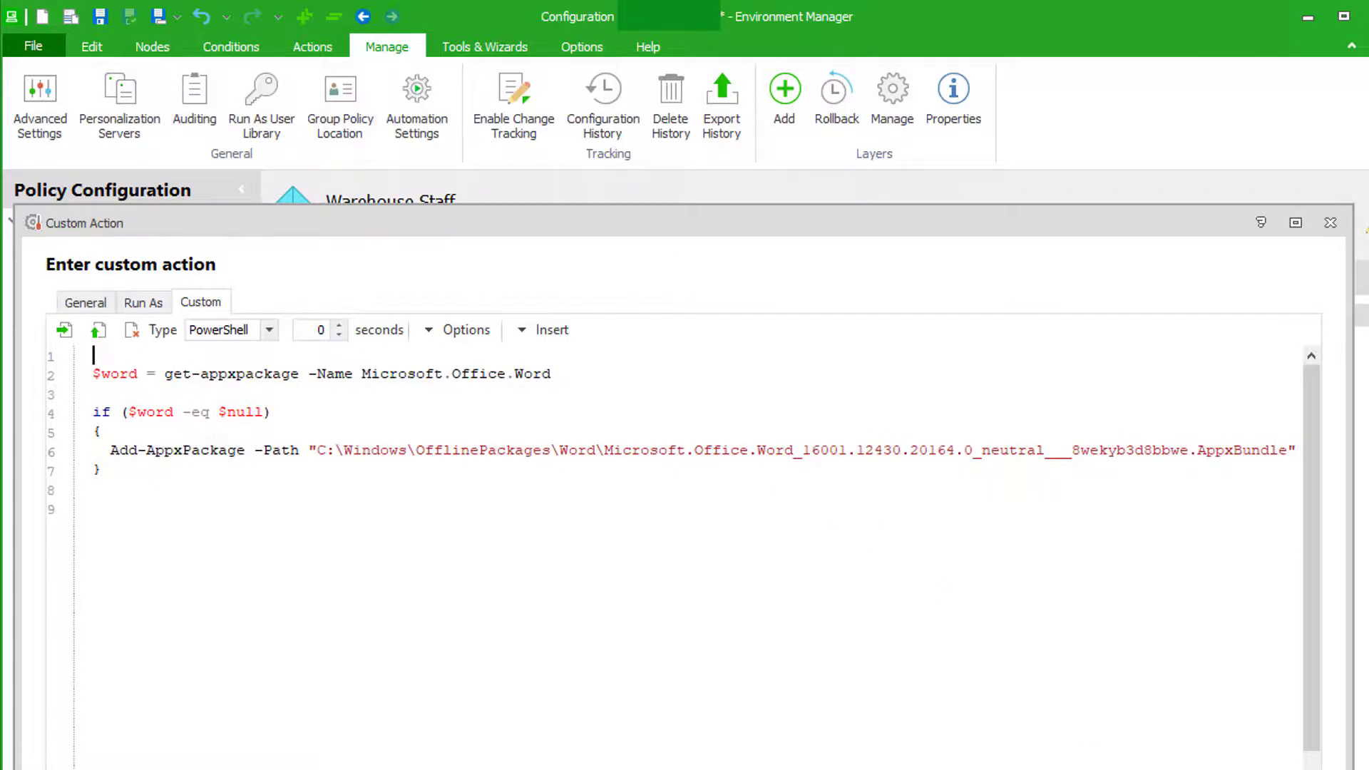
key(Escape)
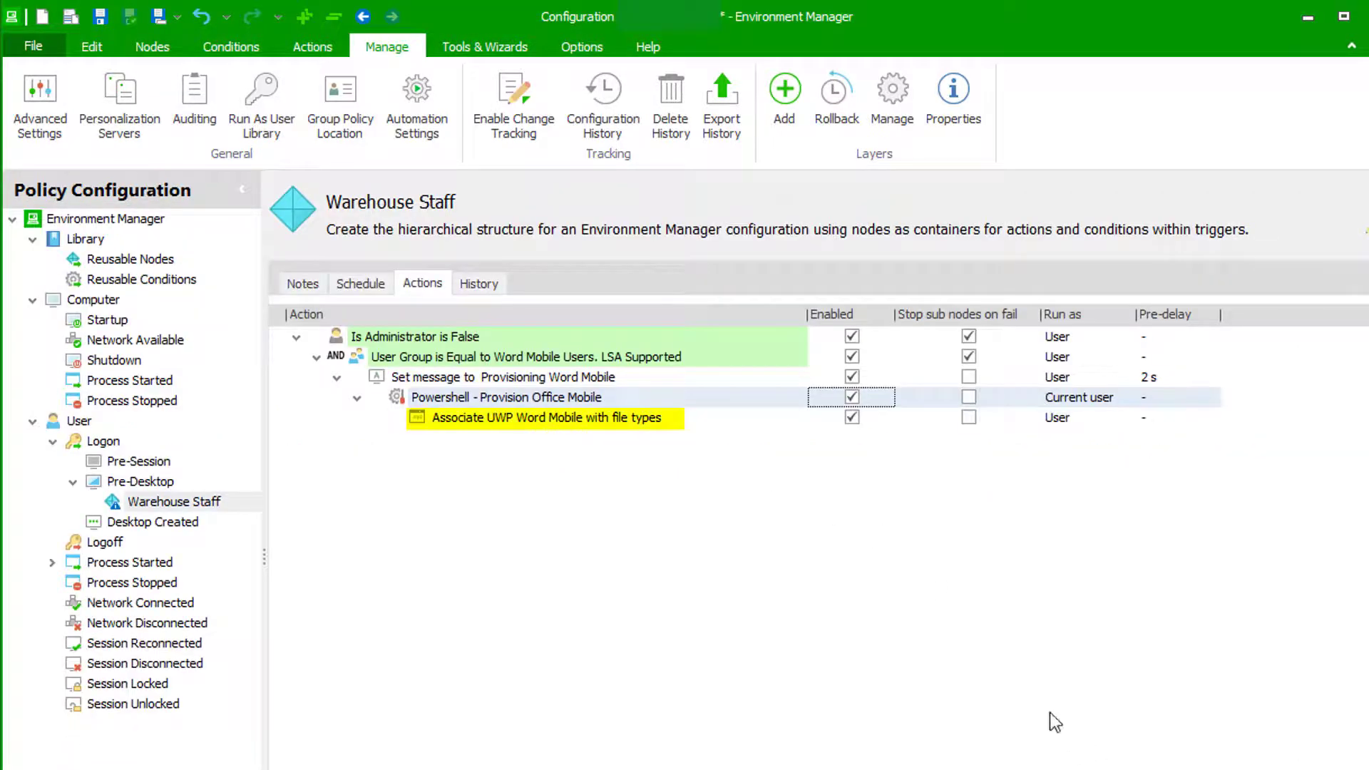
double_click(596, 421)
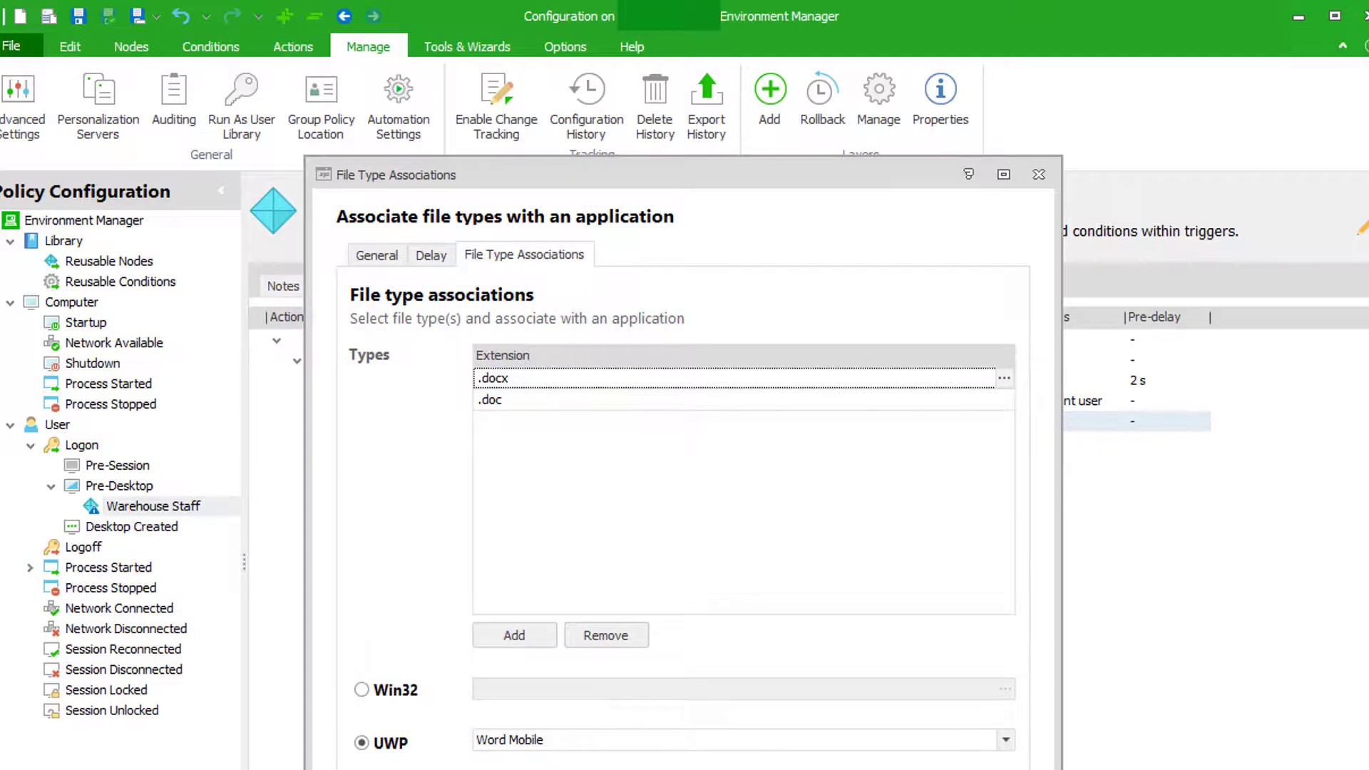
key(Return)
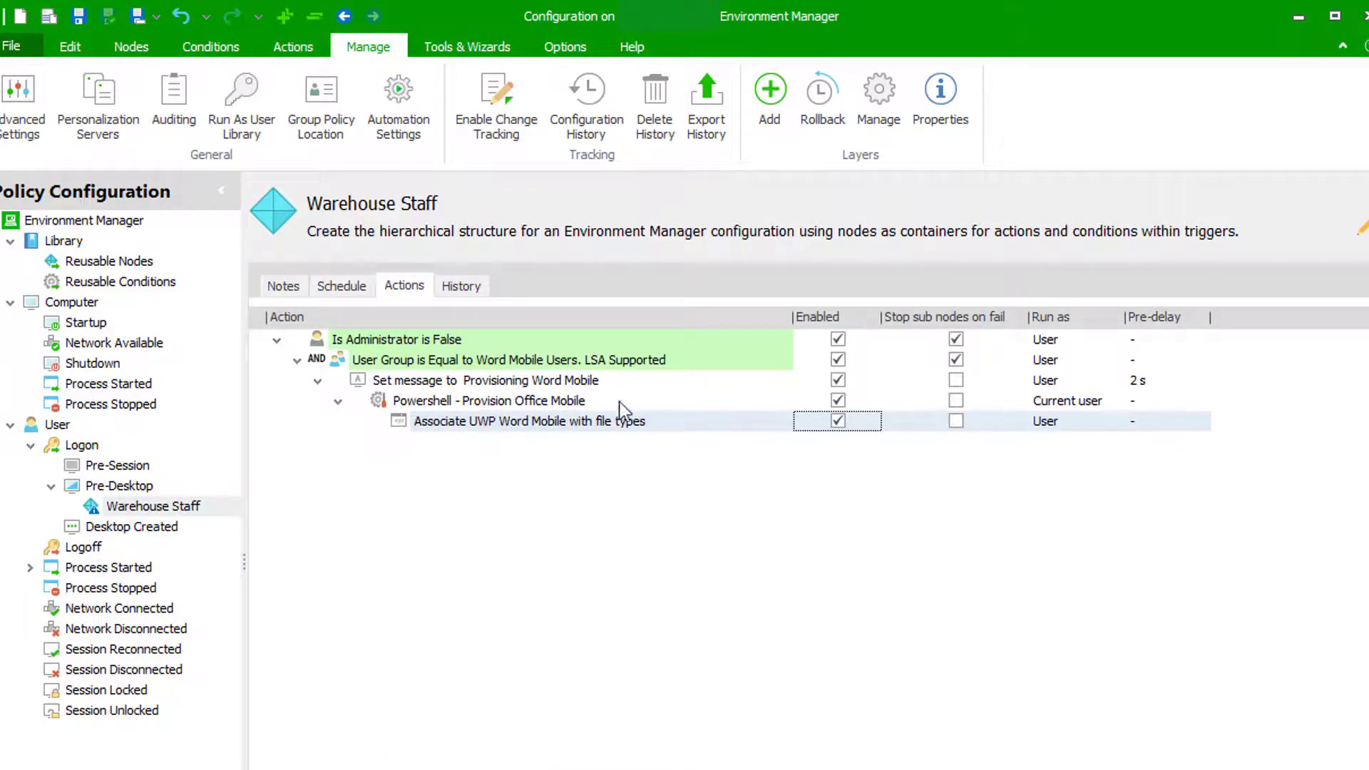
Check the 'Provisioning Word Mobile' logon message text in the Set message action
click(581, 382)
double_click(582, 382)
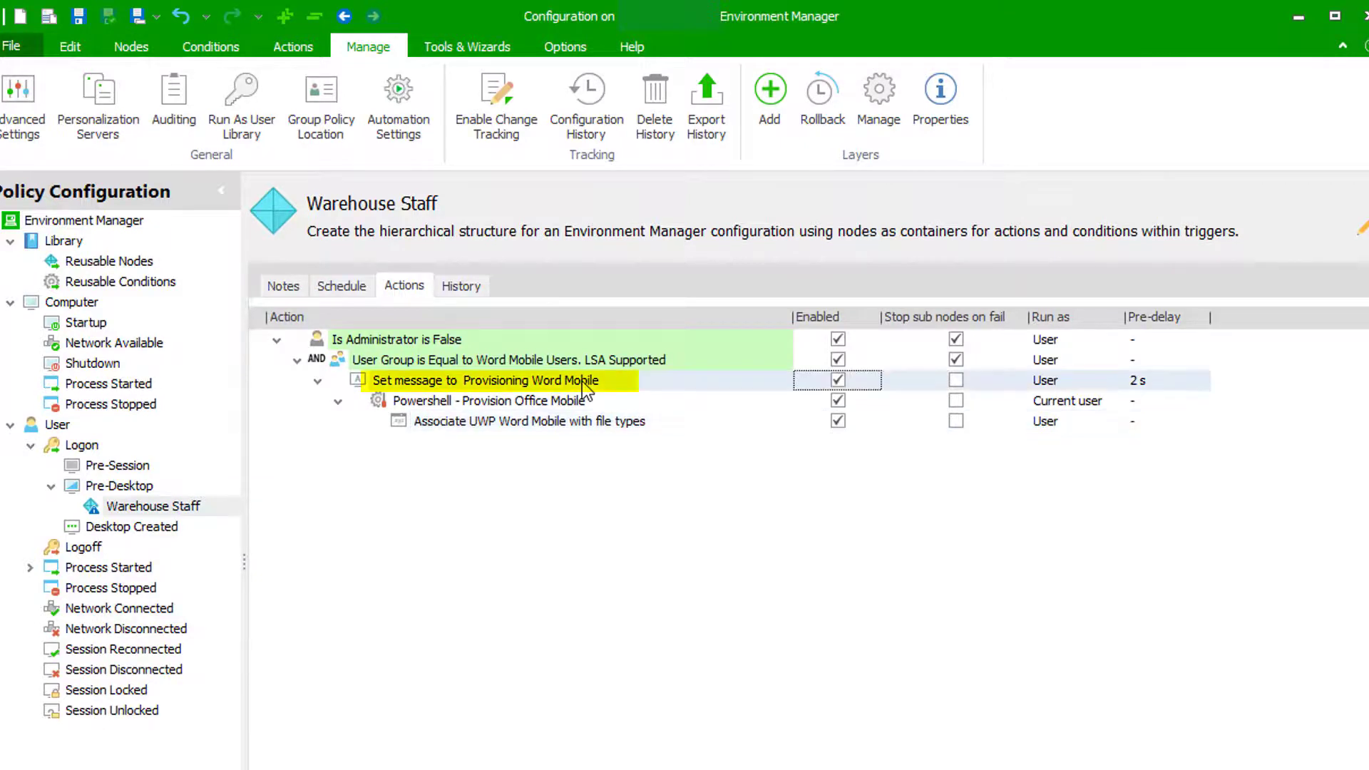
click(570, 153)
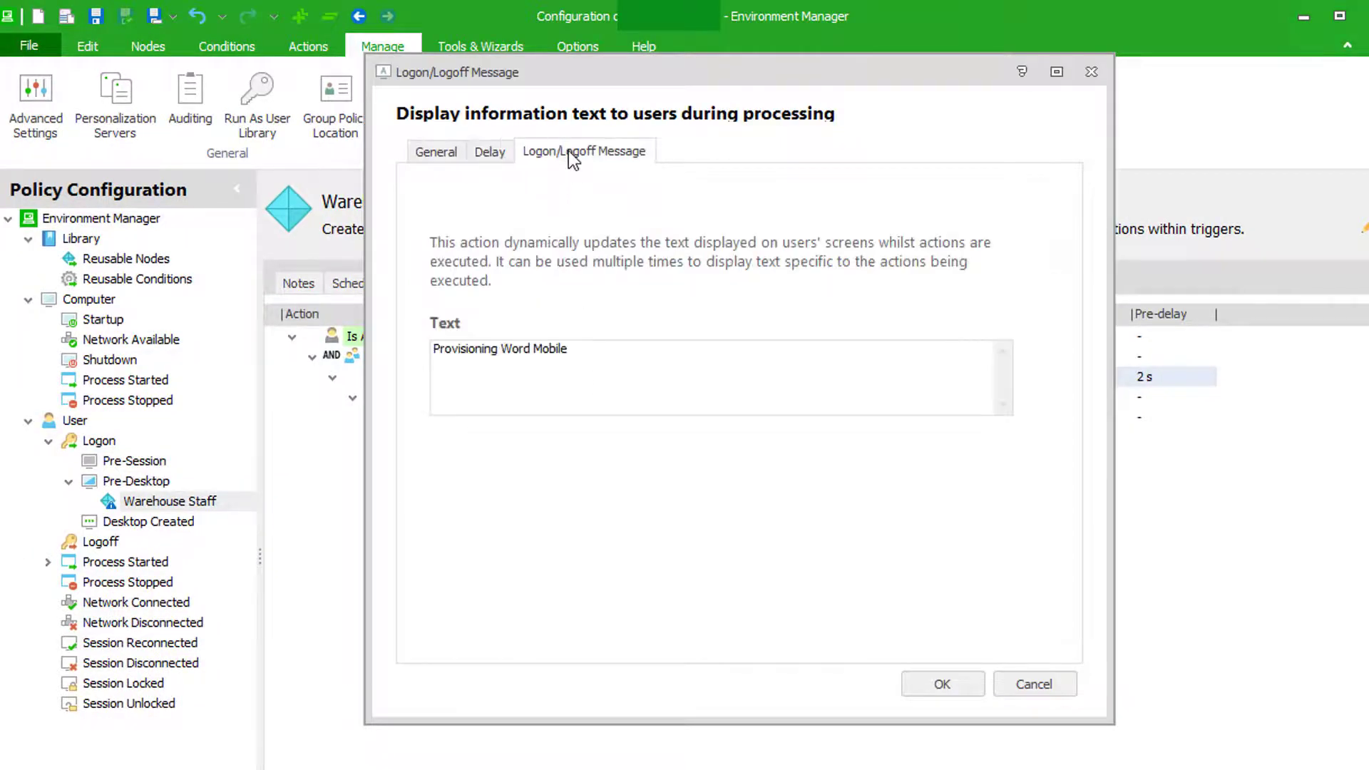
click(935, 682)
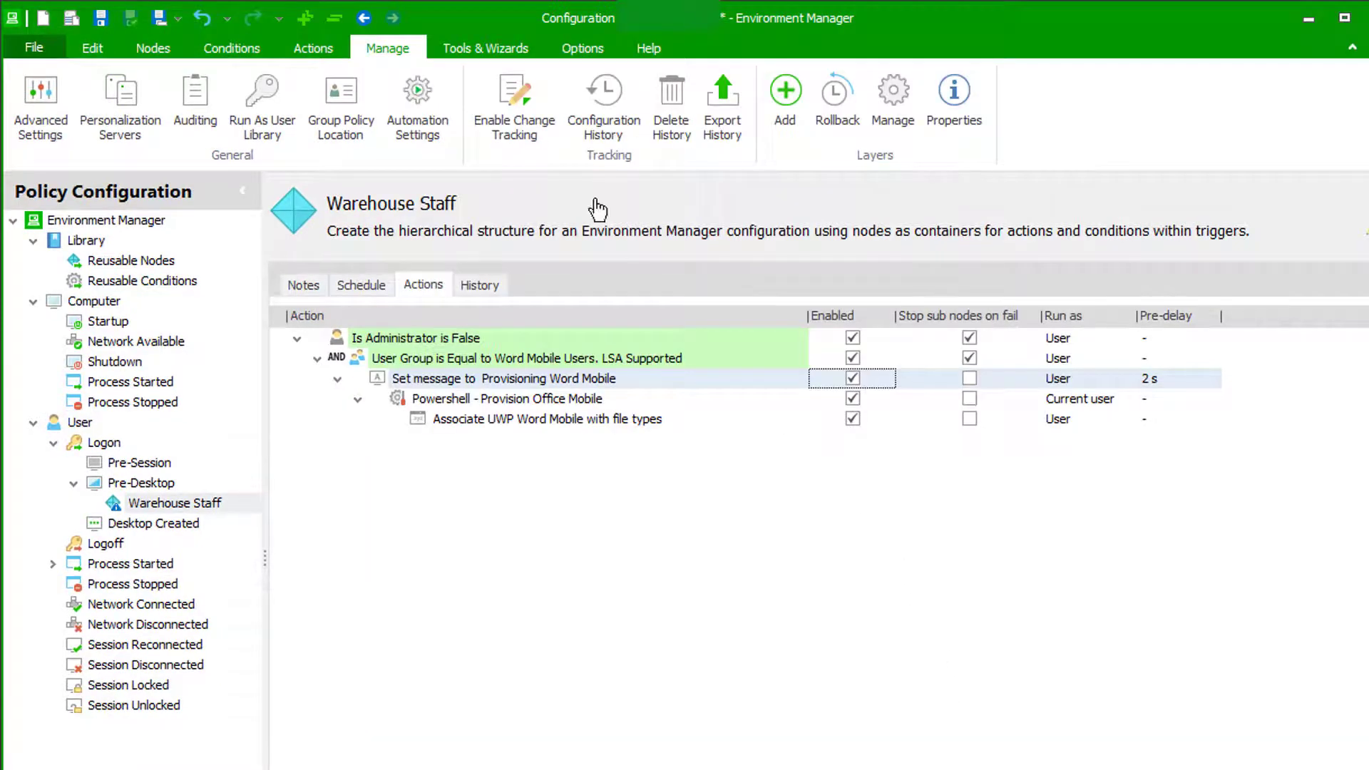
Bring up the File > Save As destinations for the configuration
click(19, 47)
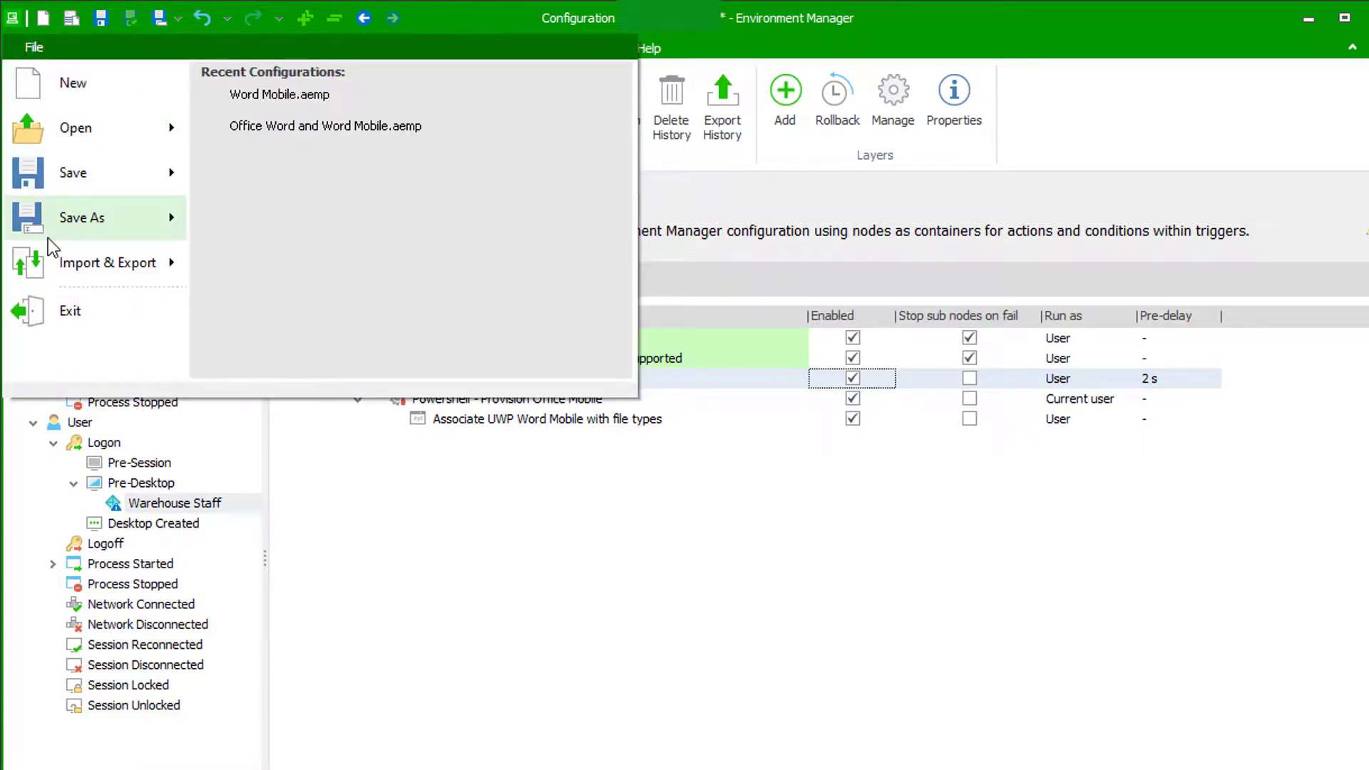
click(79, 218)
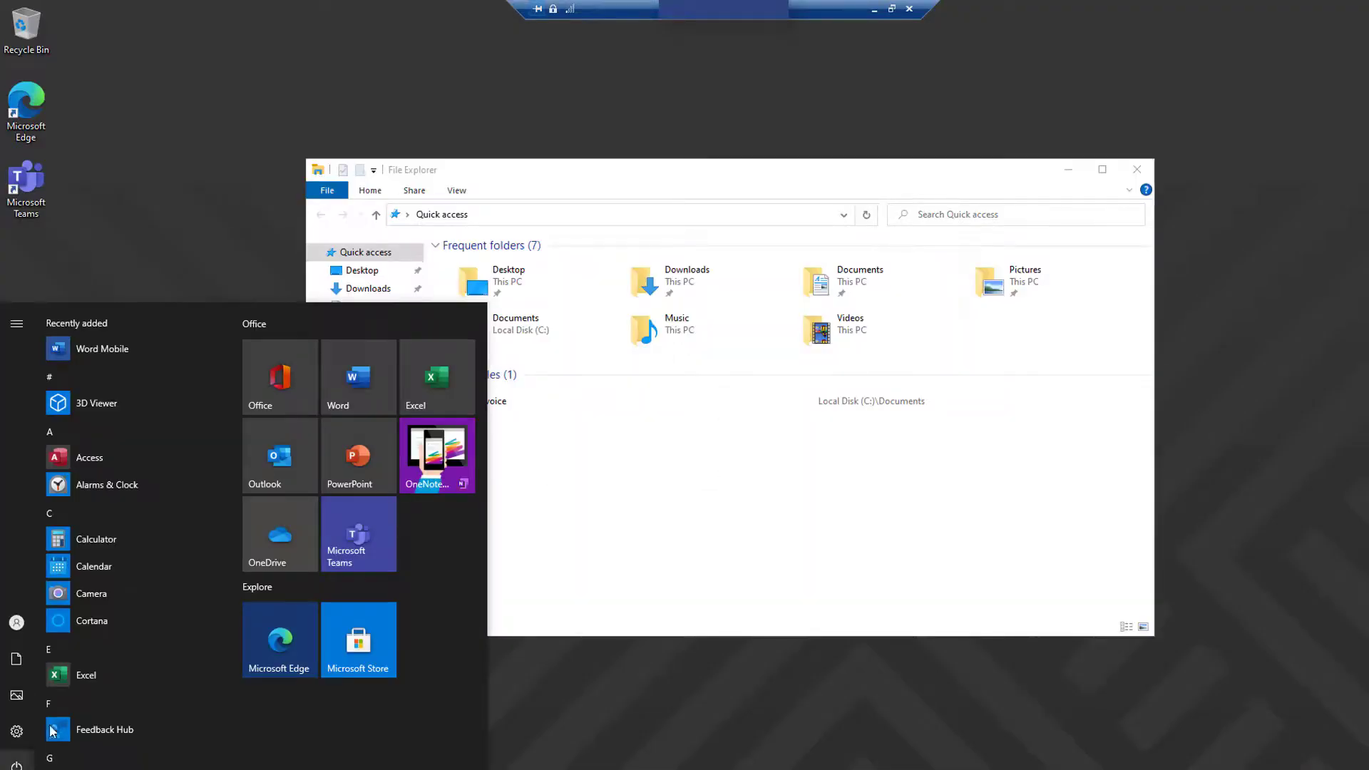
Find Word Mobile tagged New under W in the Start menu apps, then close Start
scroll(238, 418, down, 2)
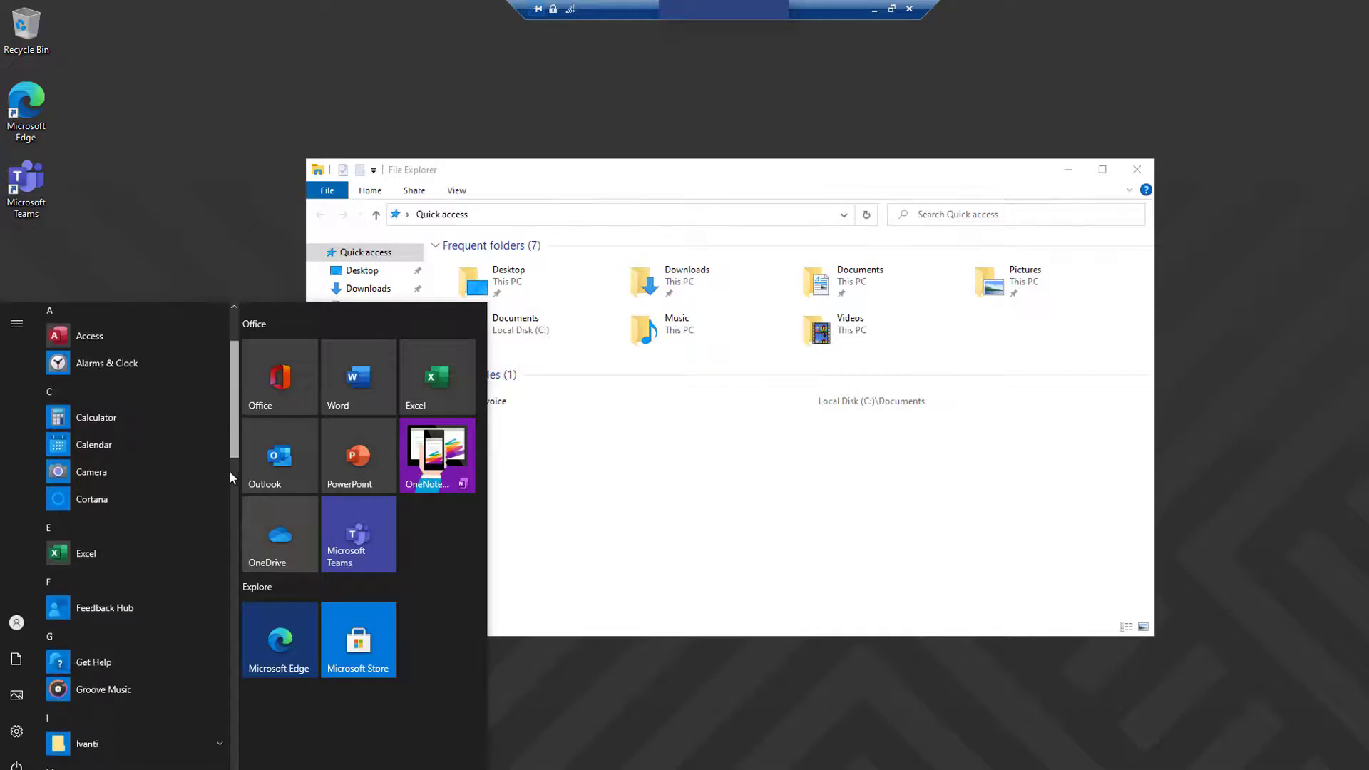
scroll(228, 469, down, 3)
scroll(218, 684, down, 6)
scroll(218, 741, down, 4)
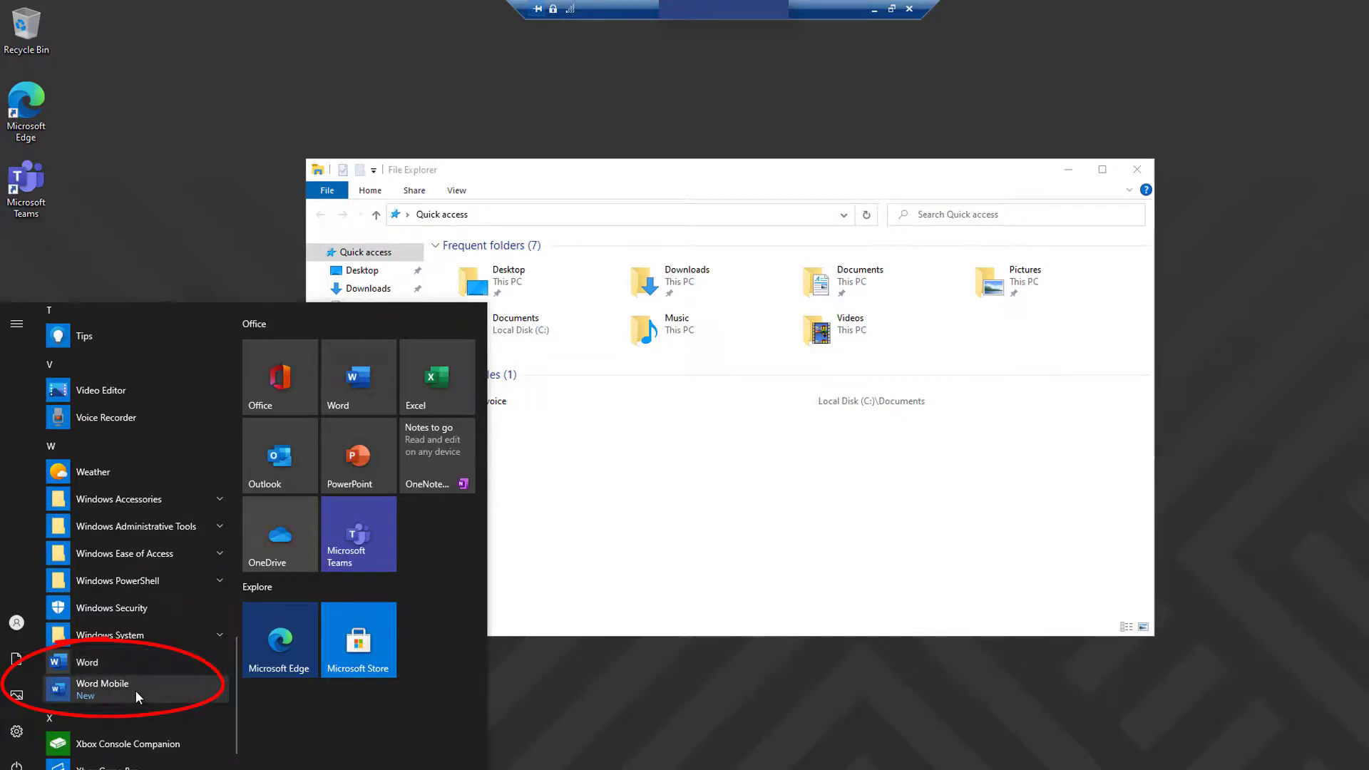
click(569, 464)
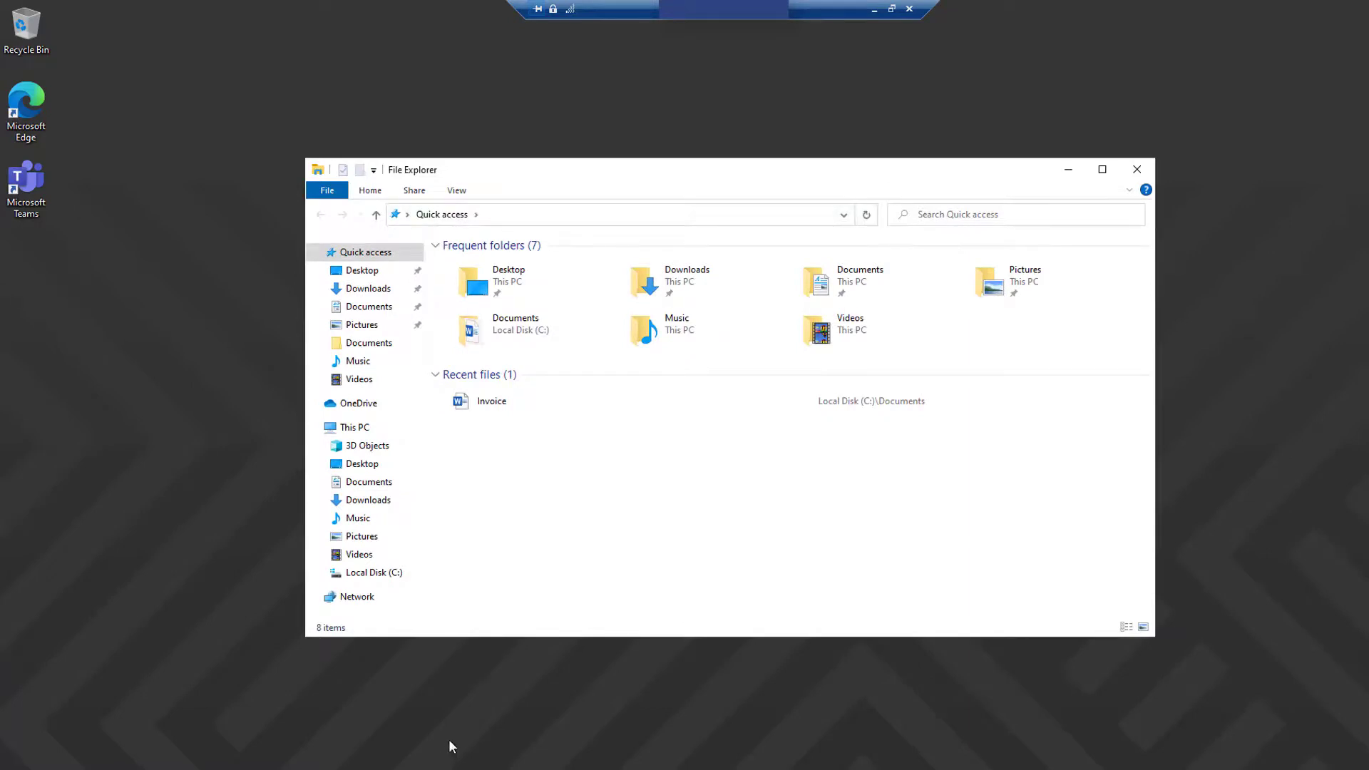
Open Invoice from Quick access recent files so it launches in Word Mobile
double_click(497, 410)
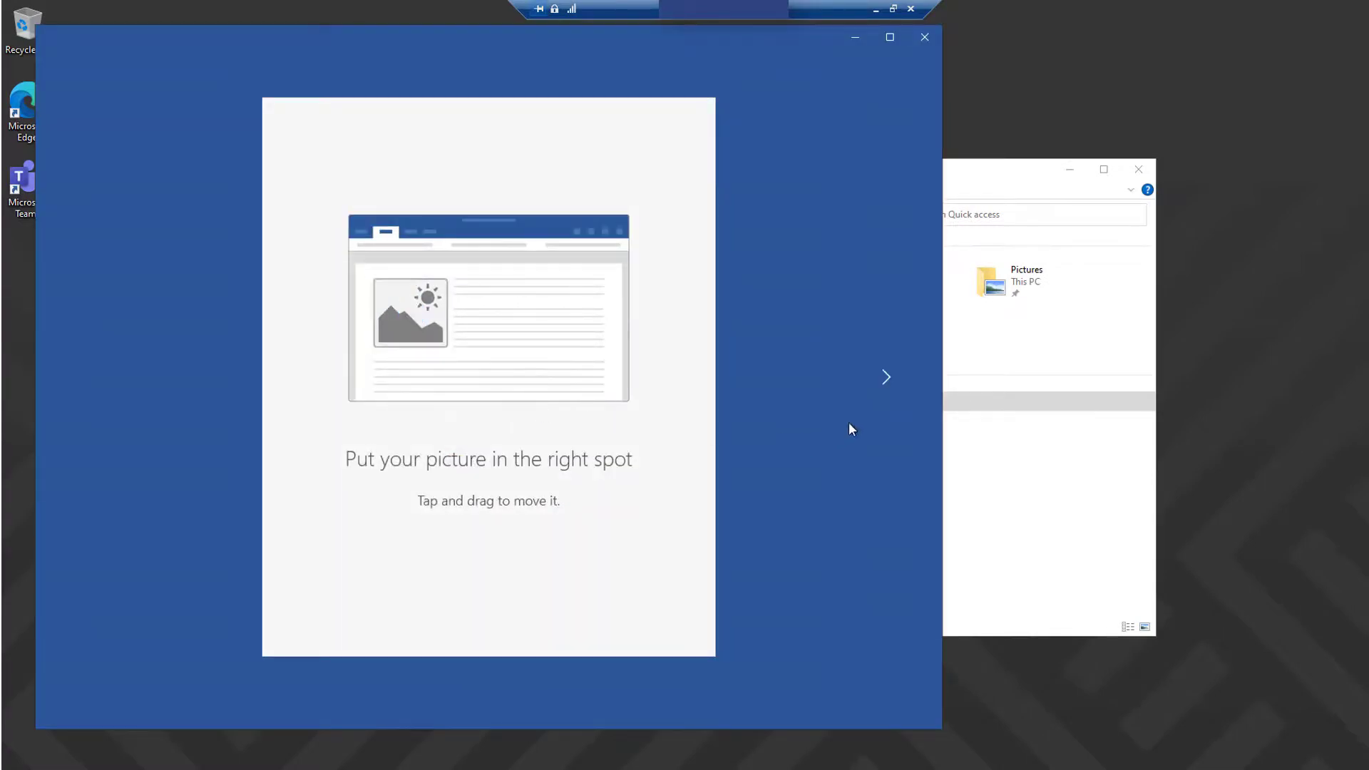
Advance and dismiss the Word Mobile welcome tour pages
click(886, 377)
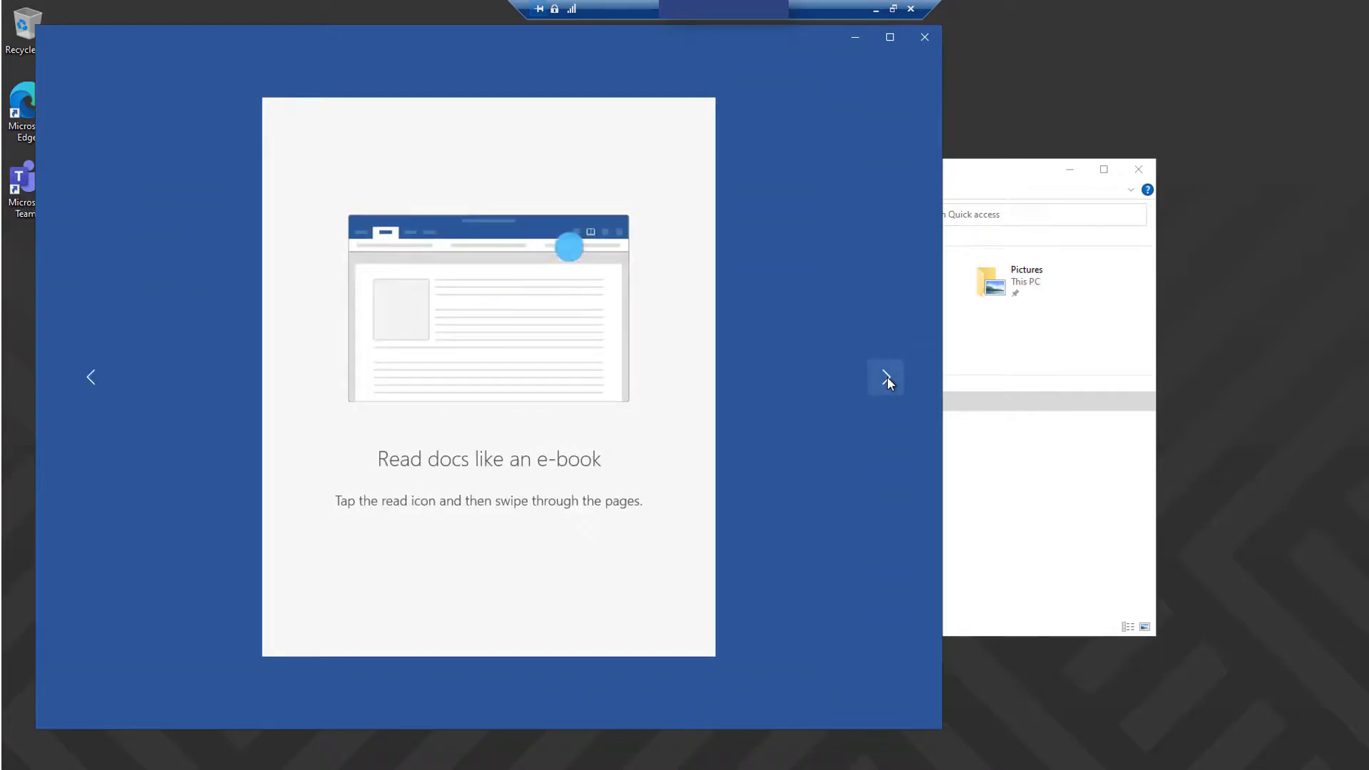
click(887, 377)
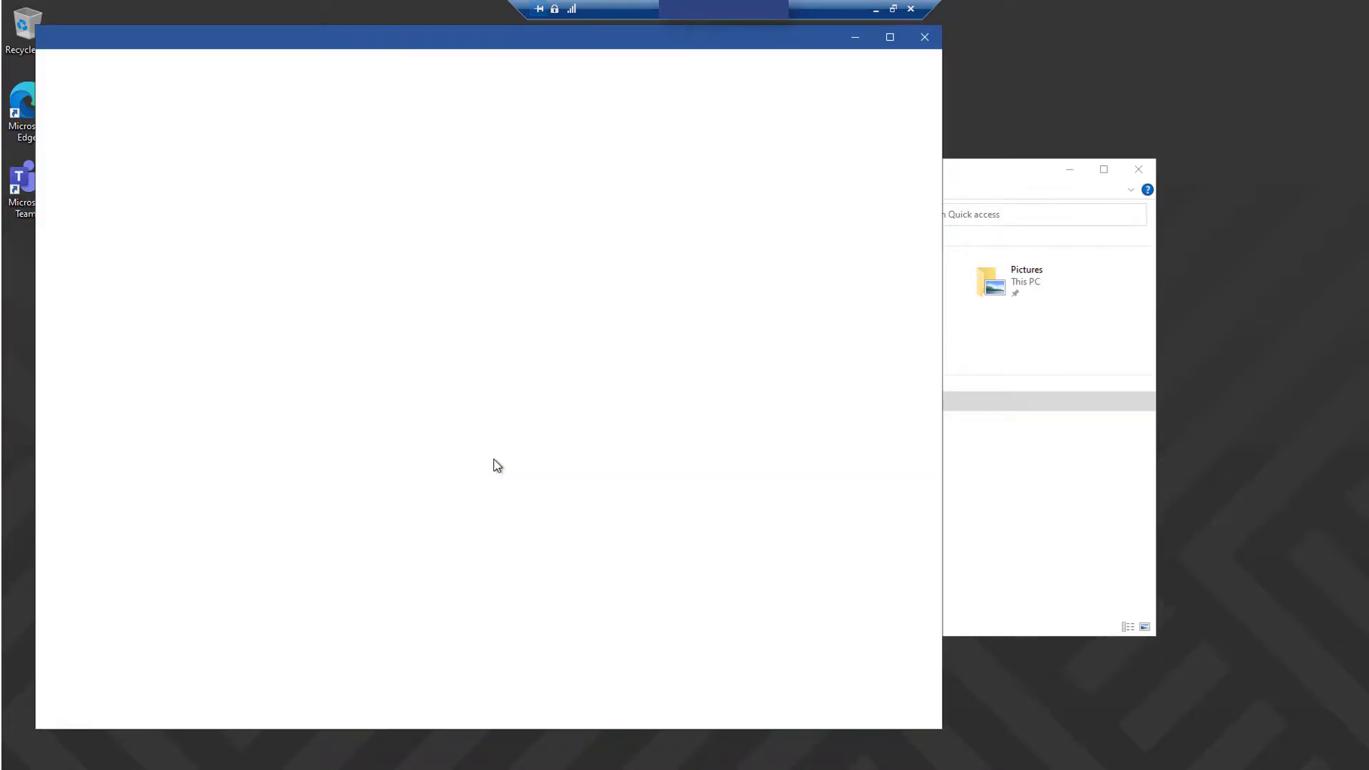